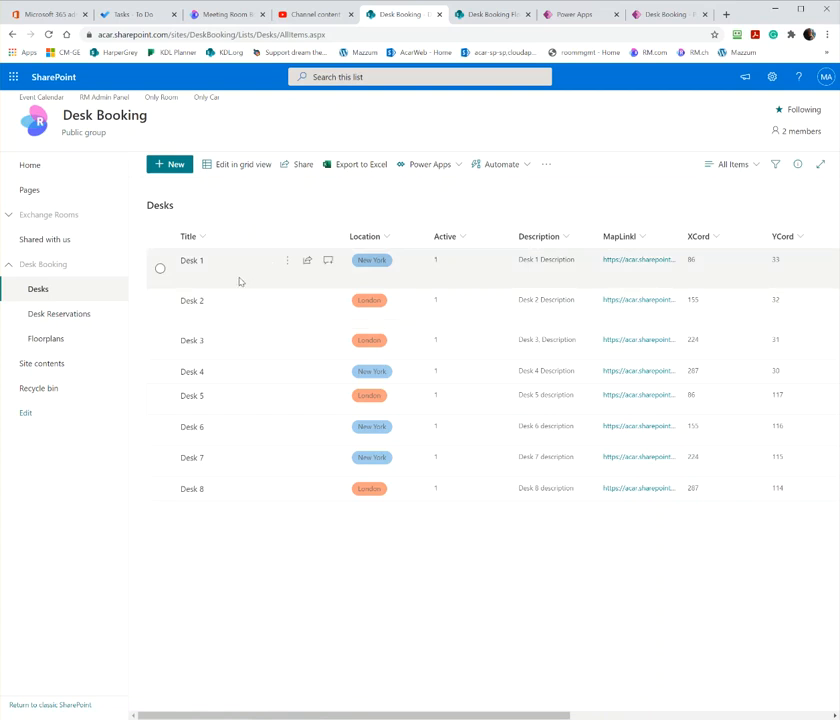
- Review the columns of the Desks list, from Title and Location through Keywords and Desk Type
{"action": "left_click", "coordinate": [161, 269]}
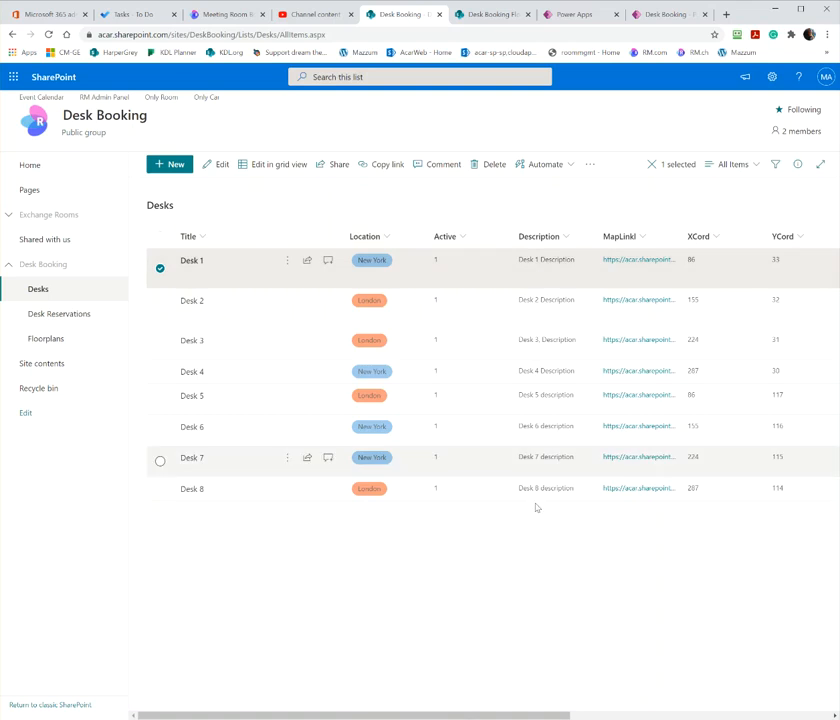
{"action": "left_click_drag", "start_coordinate": [503, 714], "coordinate": [684, 711]}
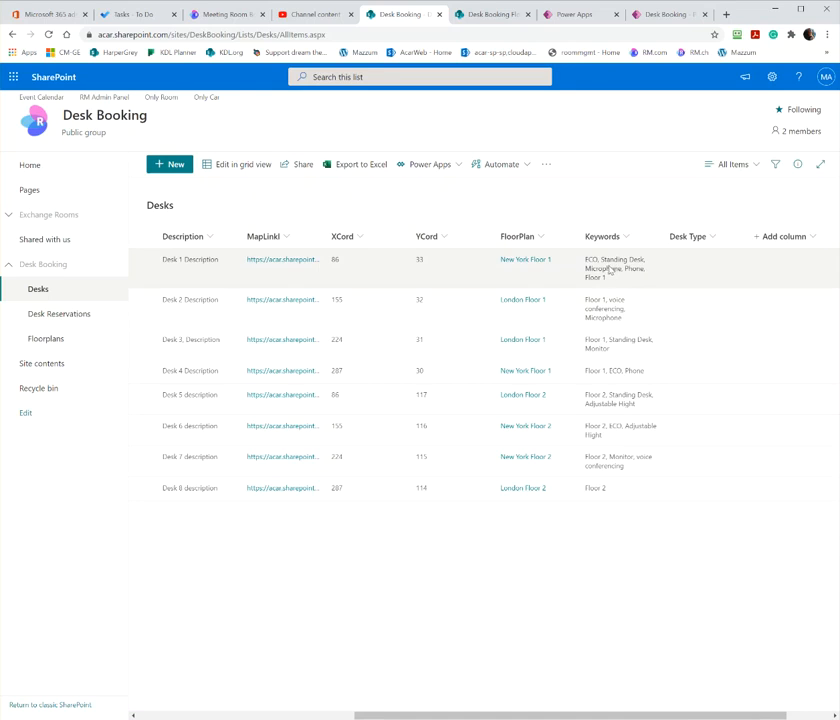
{"action": "left_click", "coordinate": [610, 271]}
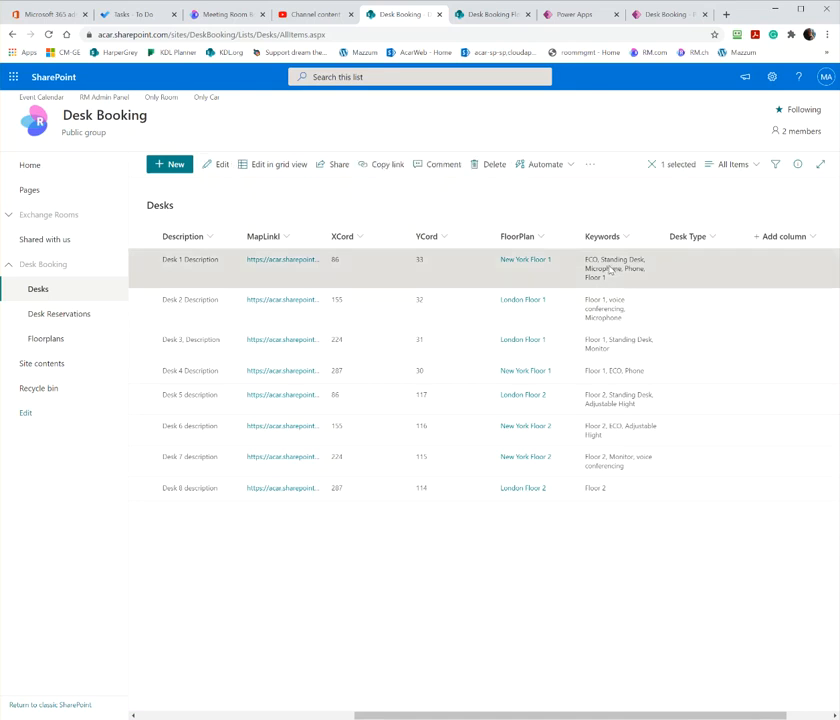
{"action": "left_click", "coordinate": [281, 711]}
{"action": "left_click", "coordinate": [282, 715]}
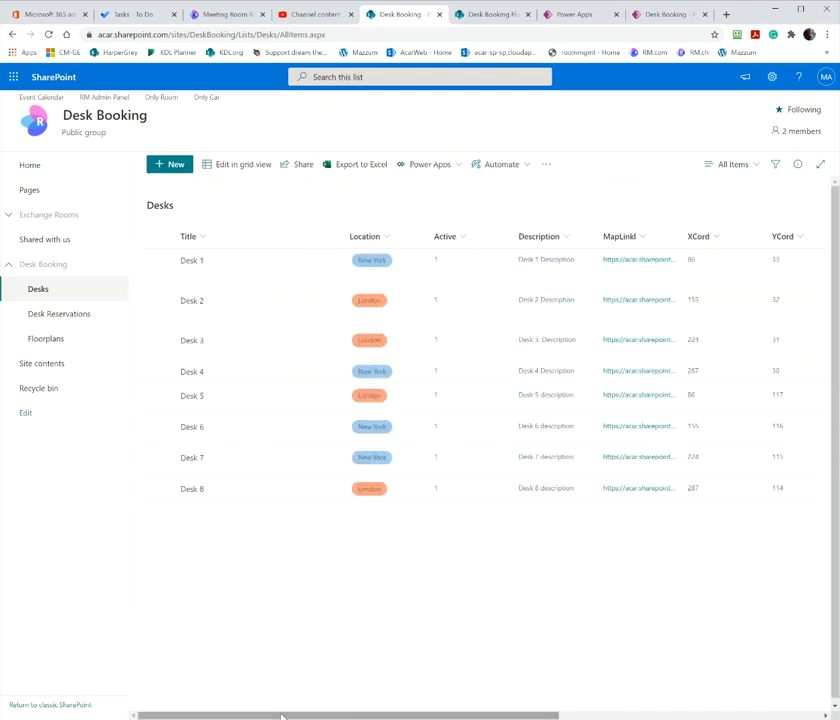
- Open the details of Desk 1, post the comment "dfdfdf" on it, and hide the comments
{"action": "left_click", "coordinate": [160, 268]}
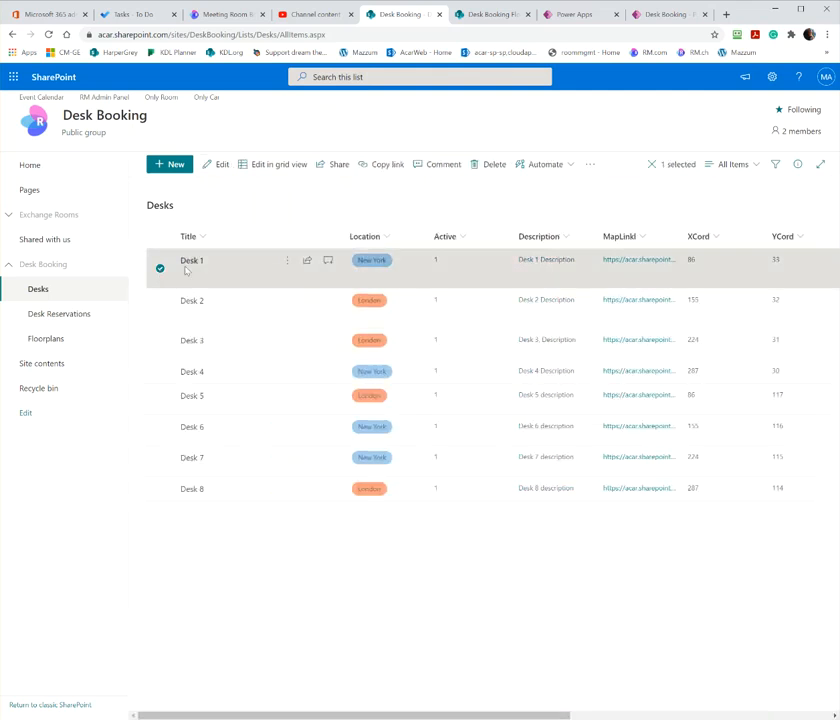
{"action": "left_click", "coordinate": [193, 263]}
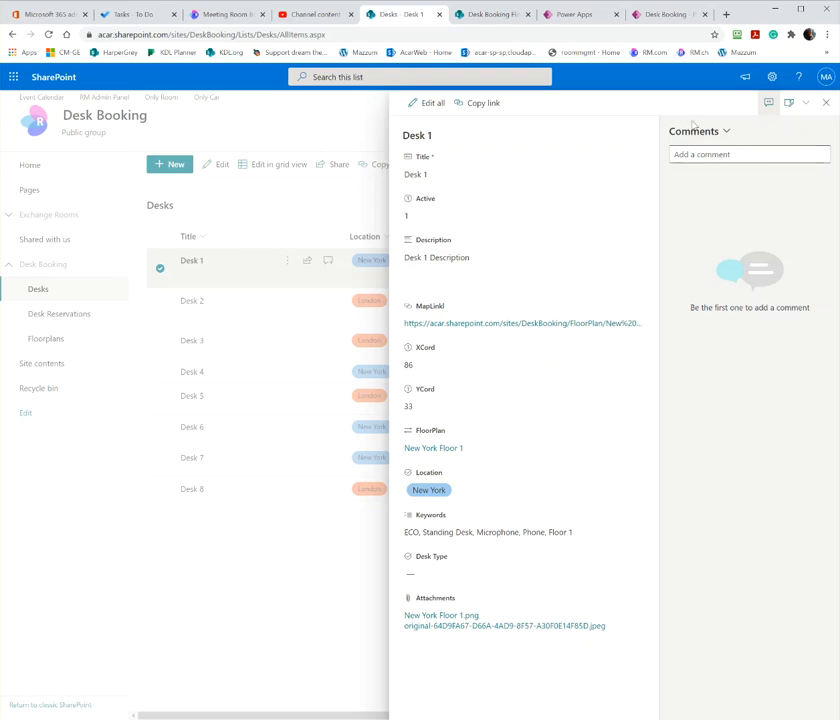
{"action": "left_click", "coordinate": [737, 155]}
{"action": "type", "text": "dfdfdf"}
{"action": "left_click", "coordinate": [818, 172]}
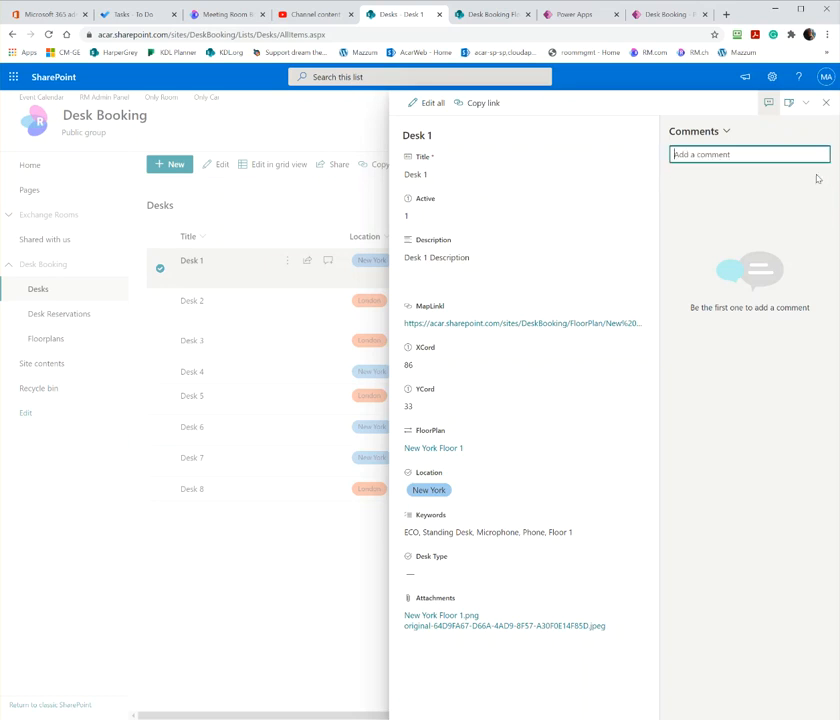
{"action": "left_click", "coordinate": [769, 103]}
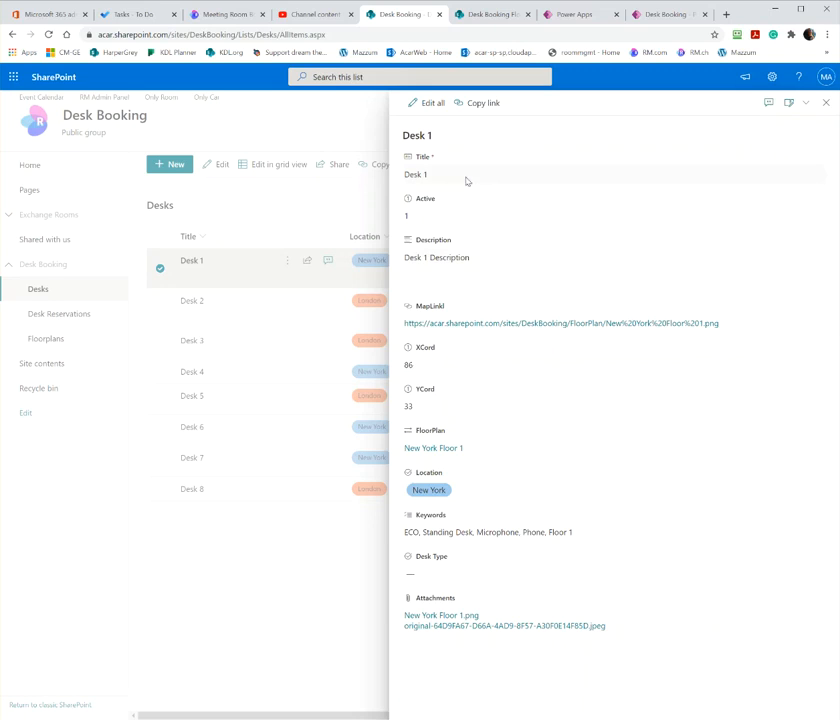
- Switch Desk 1's location to London and back to New York, leaving the description as it is
{"action": "left_click", "coordinate": [486, 272]}
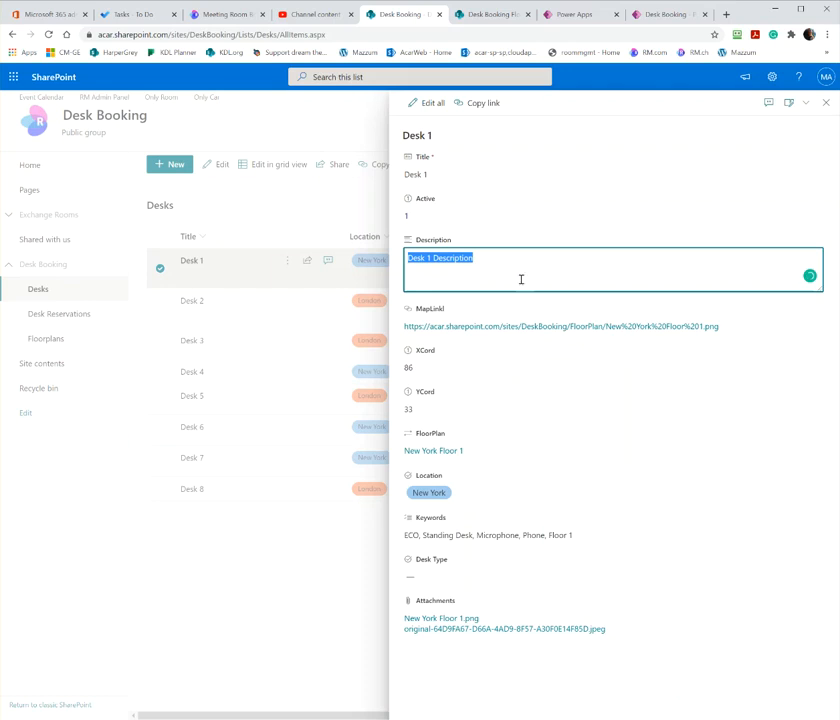
{"action": "left_click", "coordinate": [502, 494]}
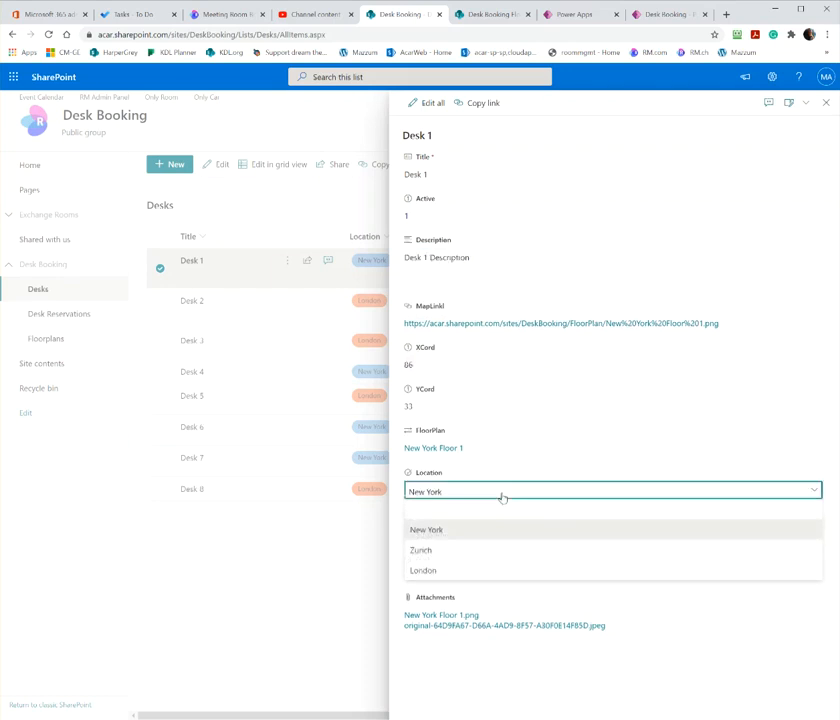
{"action": "left_click", "coordinate": [487, 570]}
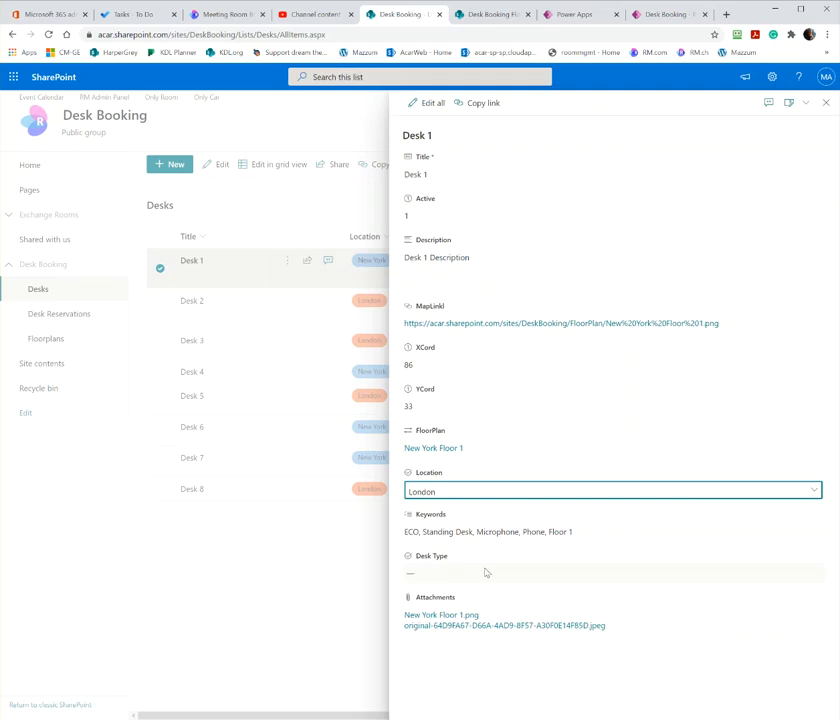
{"action": "left_click", "coordinate": [474, 491]}
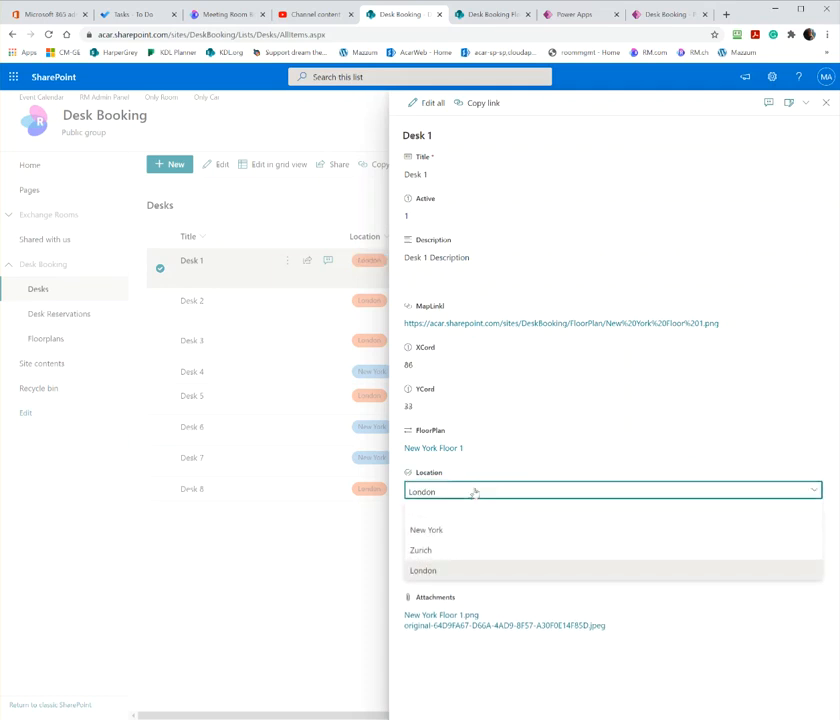
{"action": "left_click", "coordinate": [444, 532]}
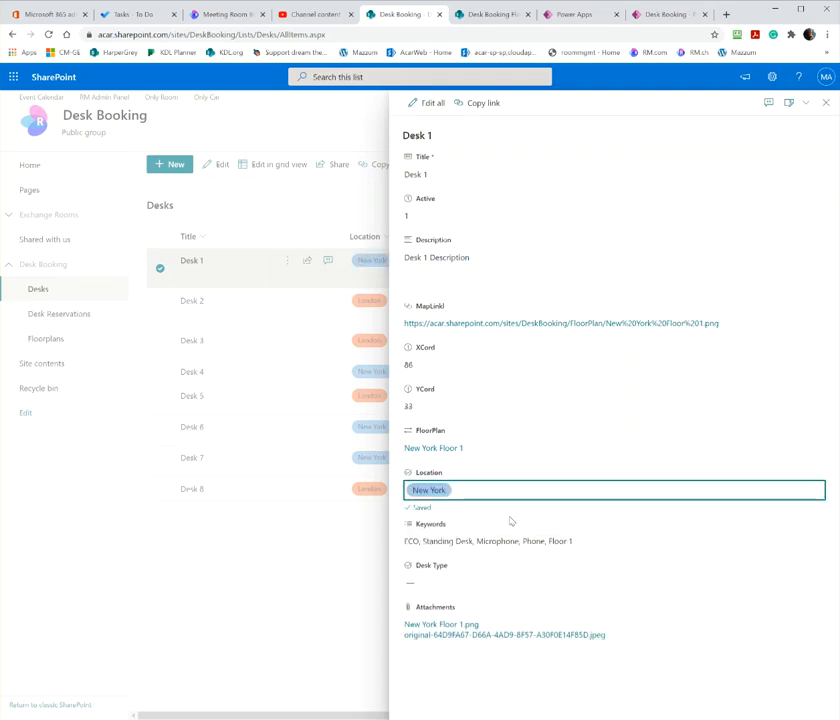
- Try to replace the Standing Desk keyword with voice conferencing on Desk 1, and close its details
{"action": "left_click", "coordinate": [613, 537]}
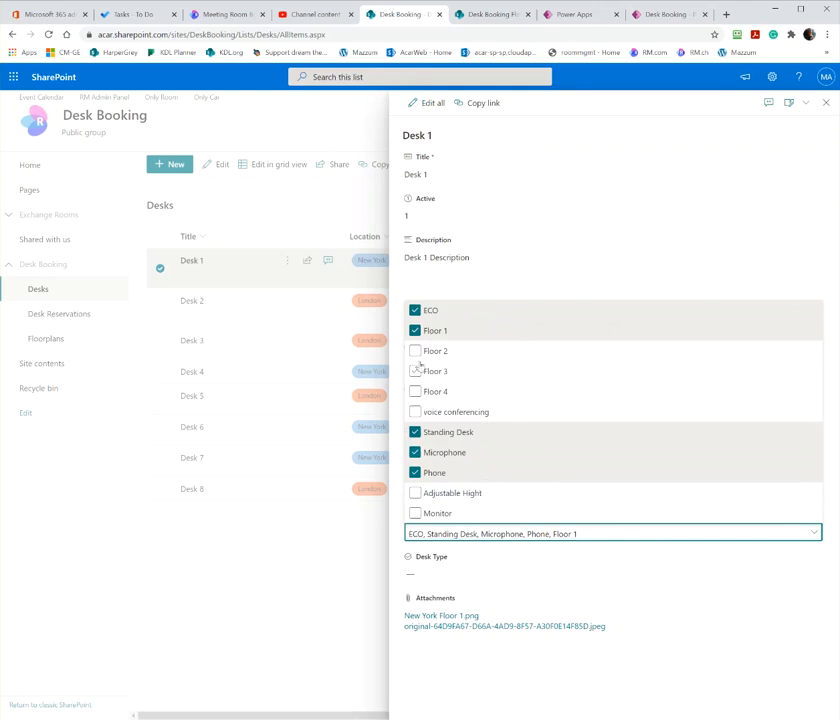
{"action": "left_click", "coordinate": [415, 432]}
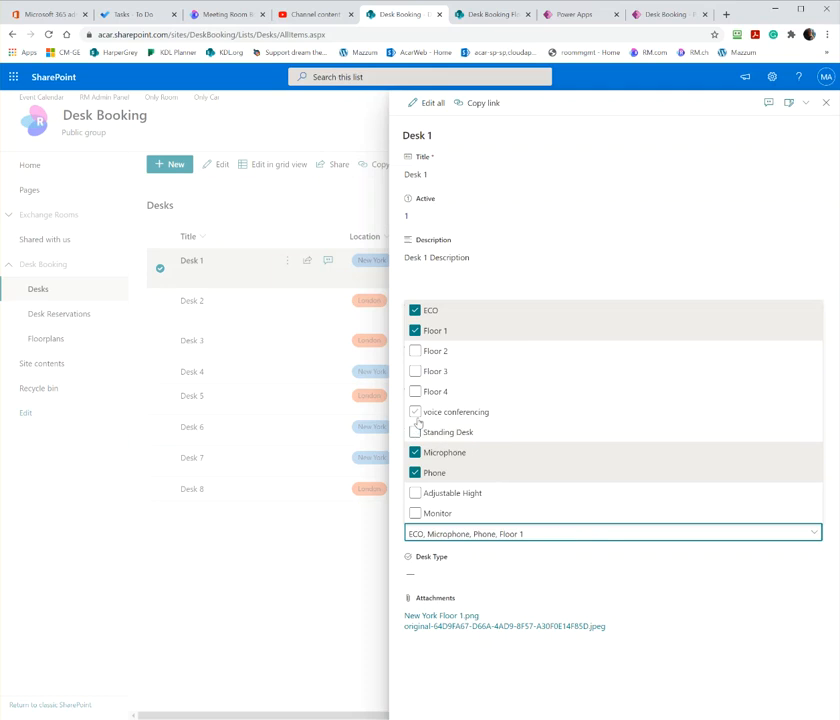
{"action": "left_click", "coordinate": [416, 414]}
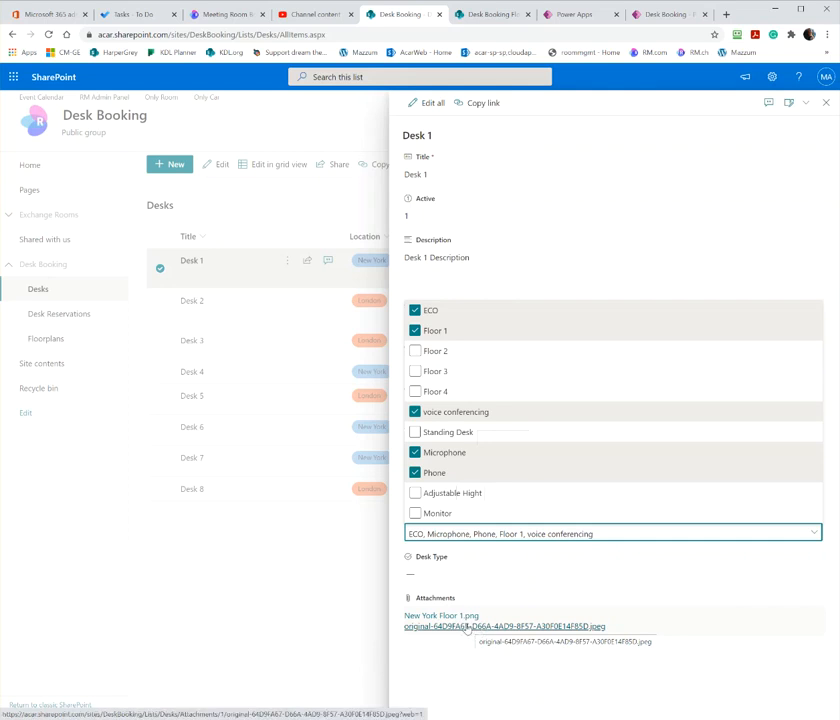
{"action": "left_click", "coordinate": [372, 630]}
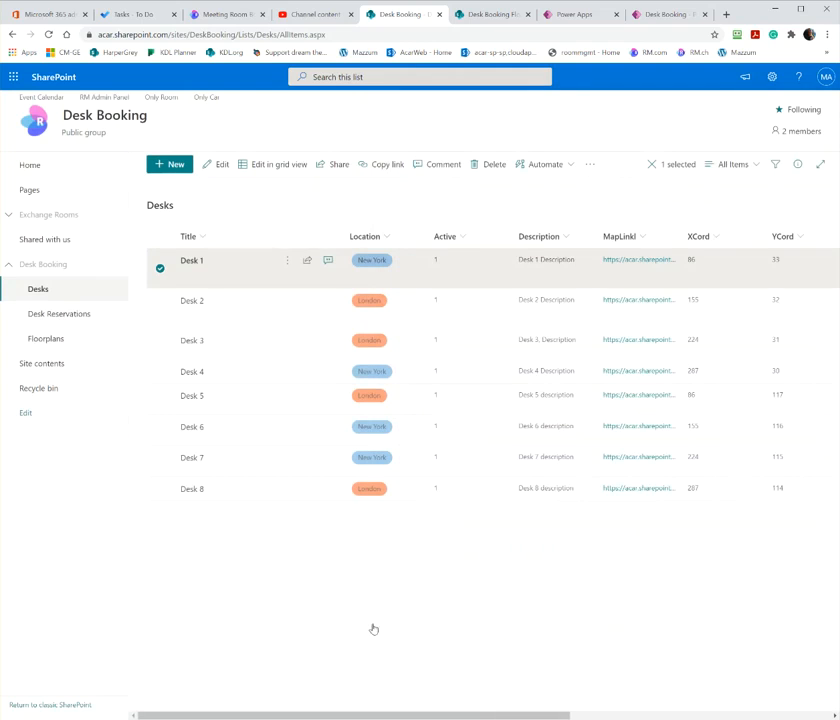
- Examine the column types that can be added to the Desks list and the options of the Desk Type column
{"action": "left_click", "coordinate": [602, 715]}
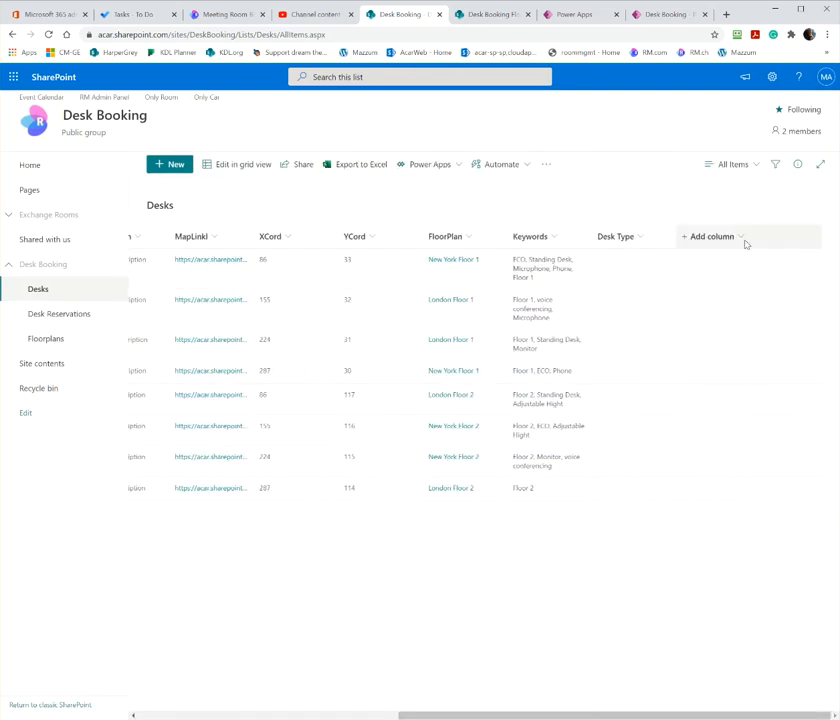
{"action": "left_click", "coordinate": [745, 244]}
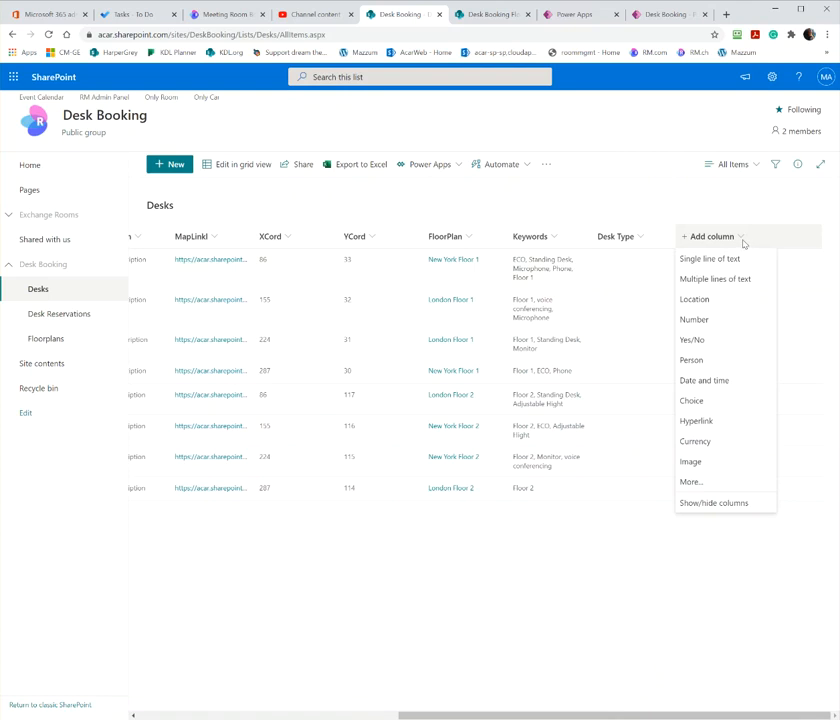
{"action": "left_click", "coordinate": [638, 238]}
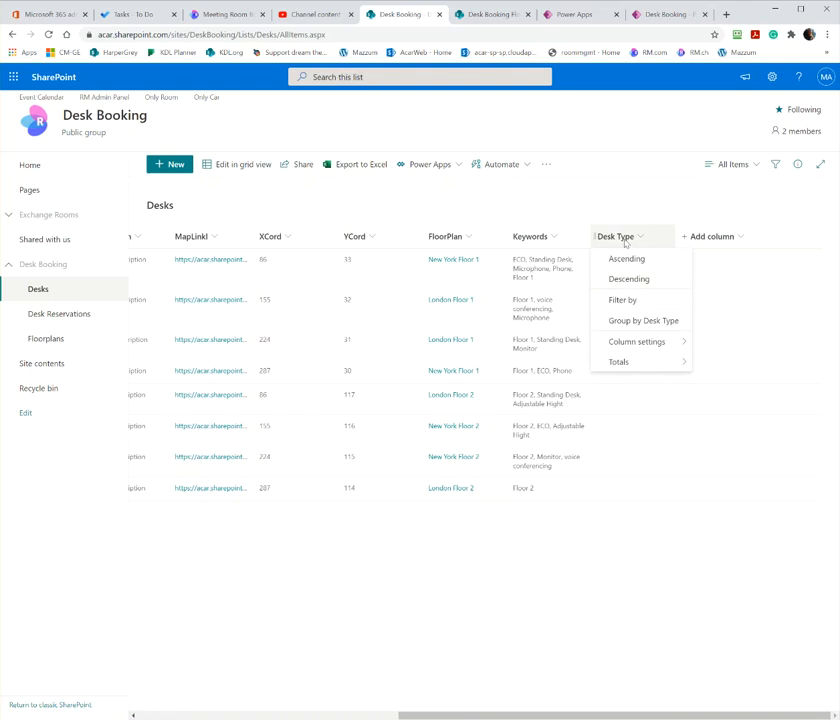
{"action": "left_click", "coordinate": [162, 716]}
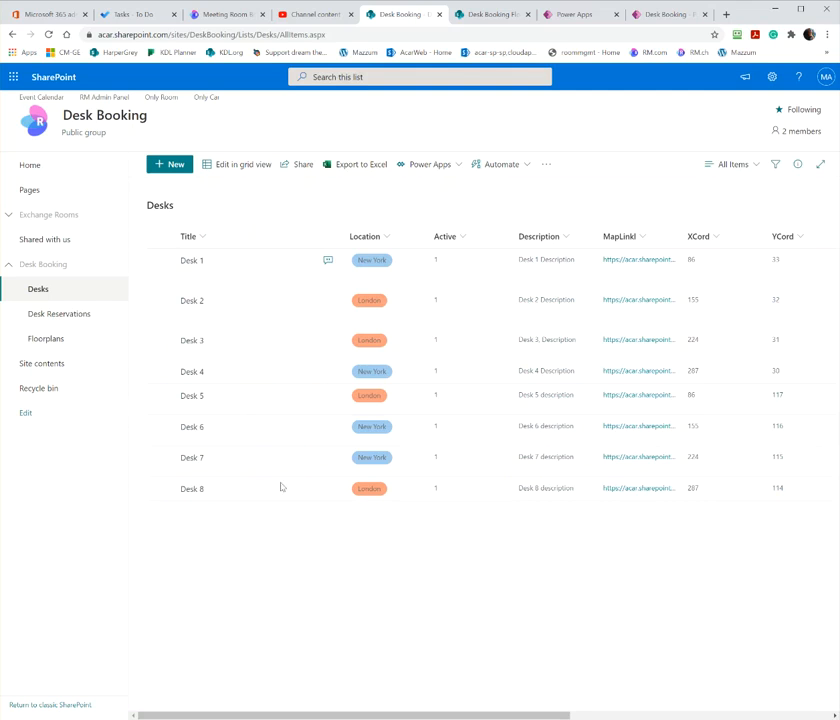
- Open the Desk Reservations list, inspect the DeskText column's formatting, and review the remaining columns through Status
{"action": "left_click", "coordinate": [60, 316]}
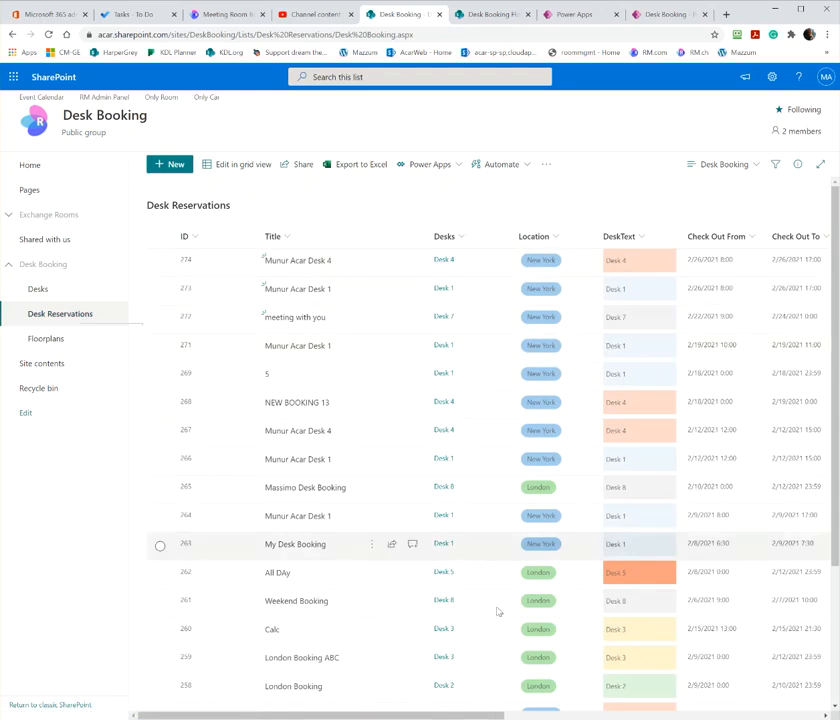
{"action": "left_click_drag", "start_coordinate": [475, 716], "coordinate": [628, 713]}
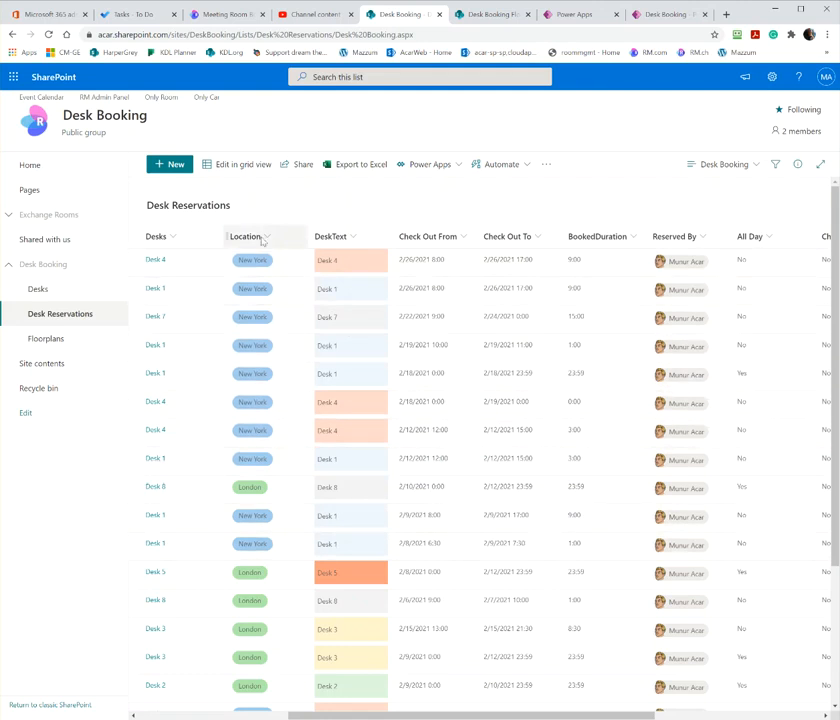
{"action": "left_click", "coordinate": [347, 236]}
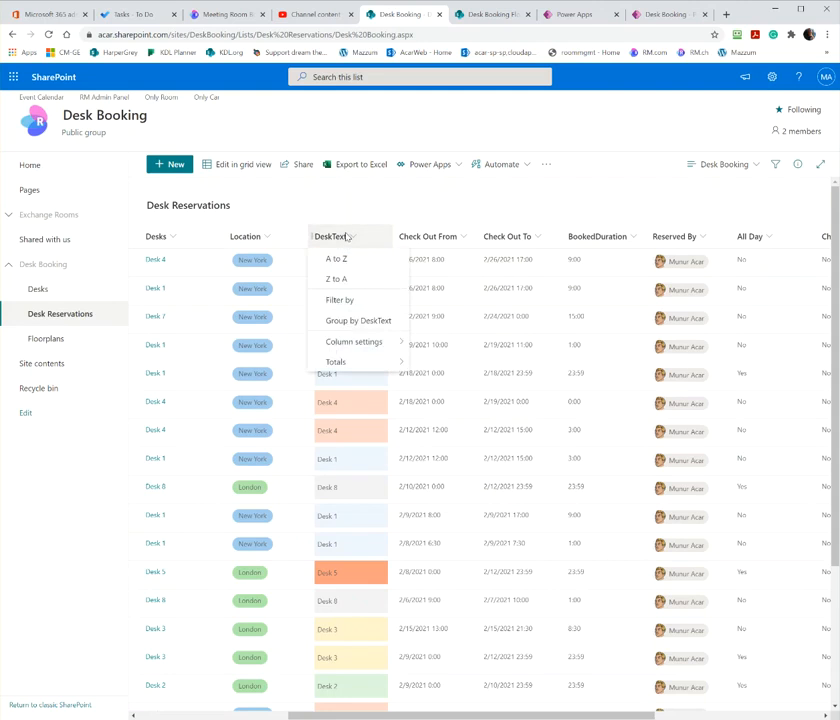
{"action": "mouse_move", "coordinate": [345, 341]}
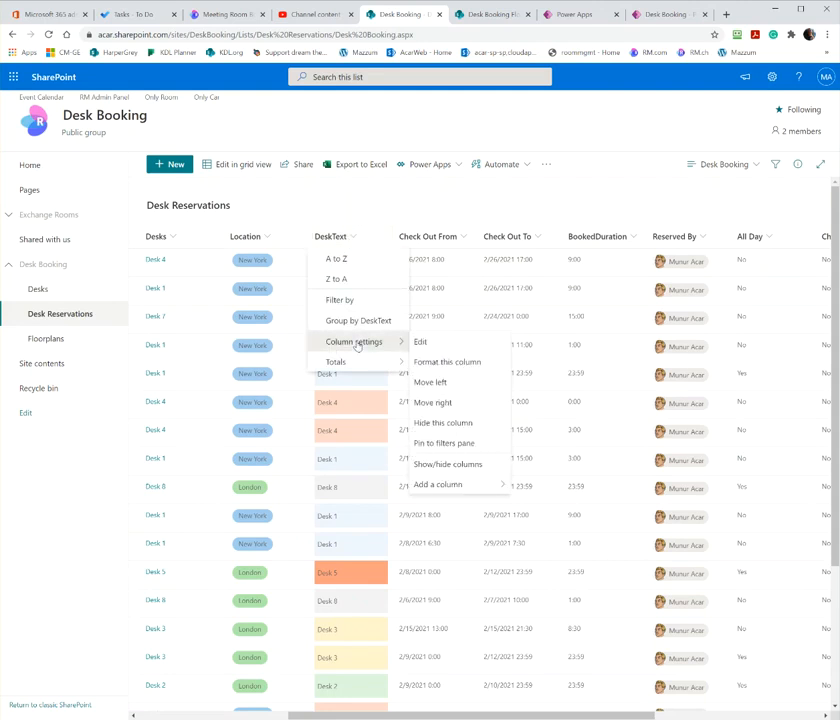
{"action": "left_click", "coordinate": [477, 369]}
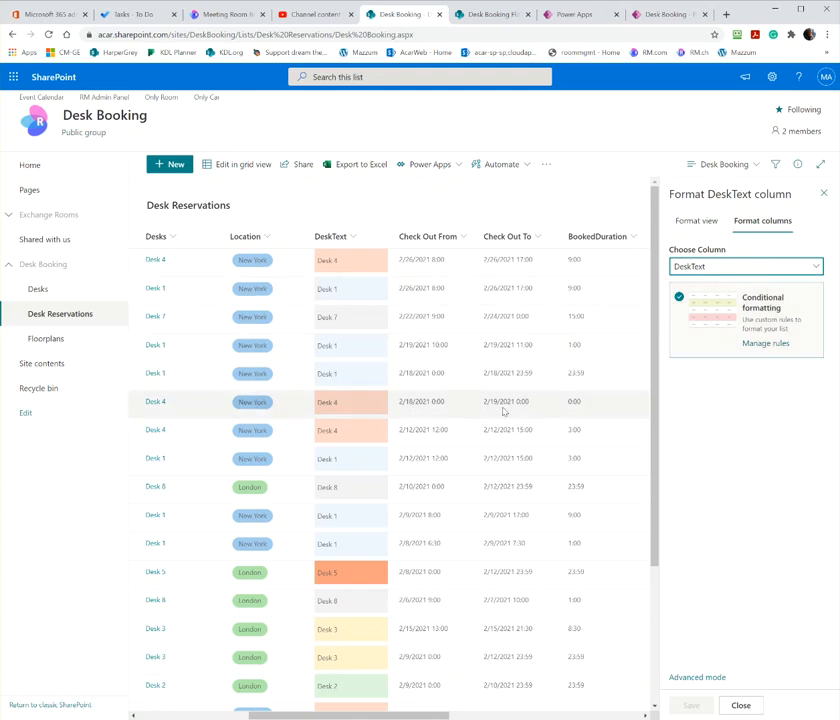
{"action": "left_click", "coordinate": [823, 192]}
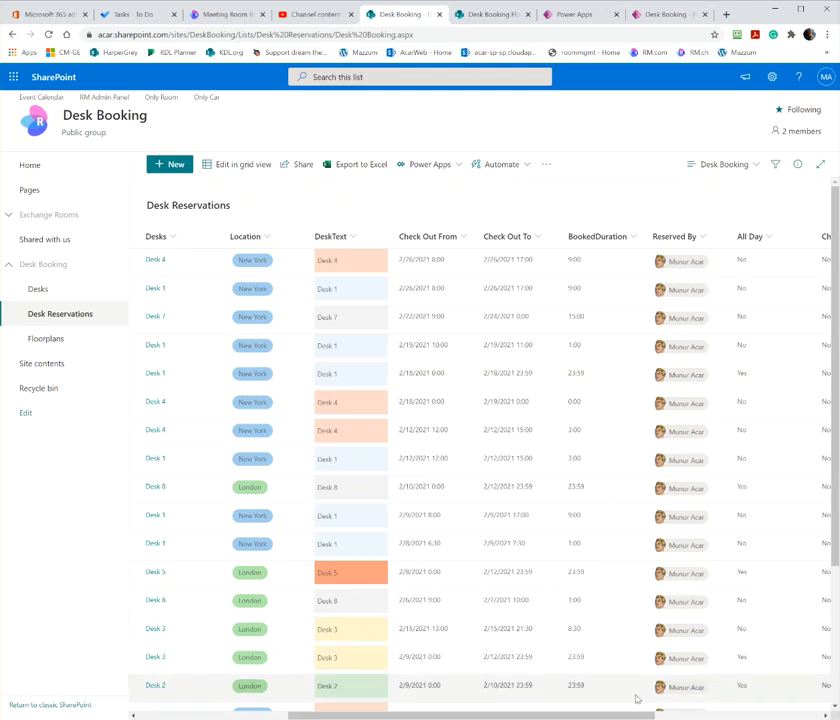
{"action": "left_click_drag", "start_coordinate": [638, 714], "coordinate": [798, 712]}
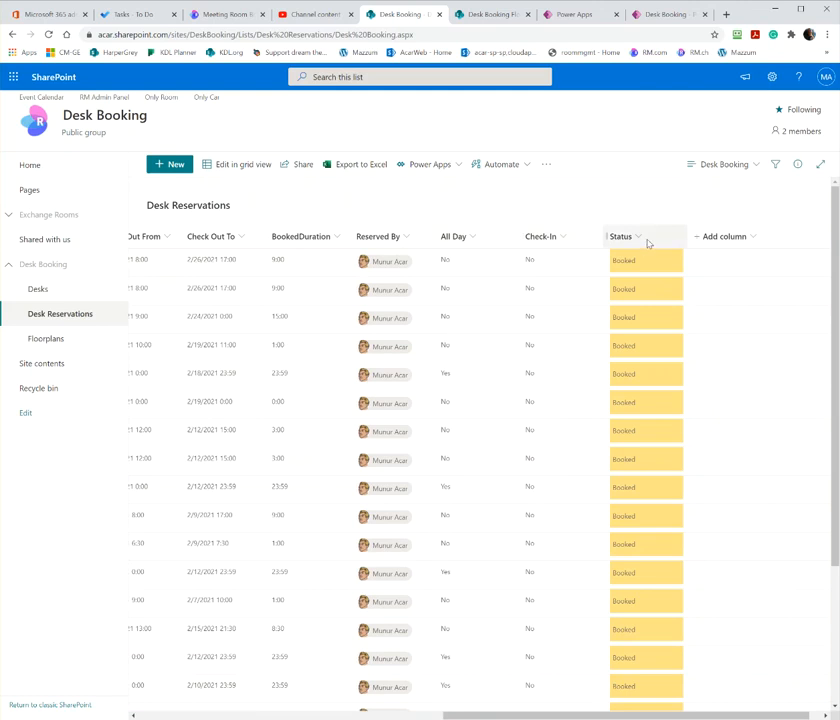
{"action": "left_click", "coordinate": [157, 716]}
{"action": "left_click", "coordinate": [157, 716]}
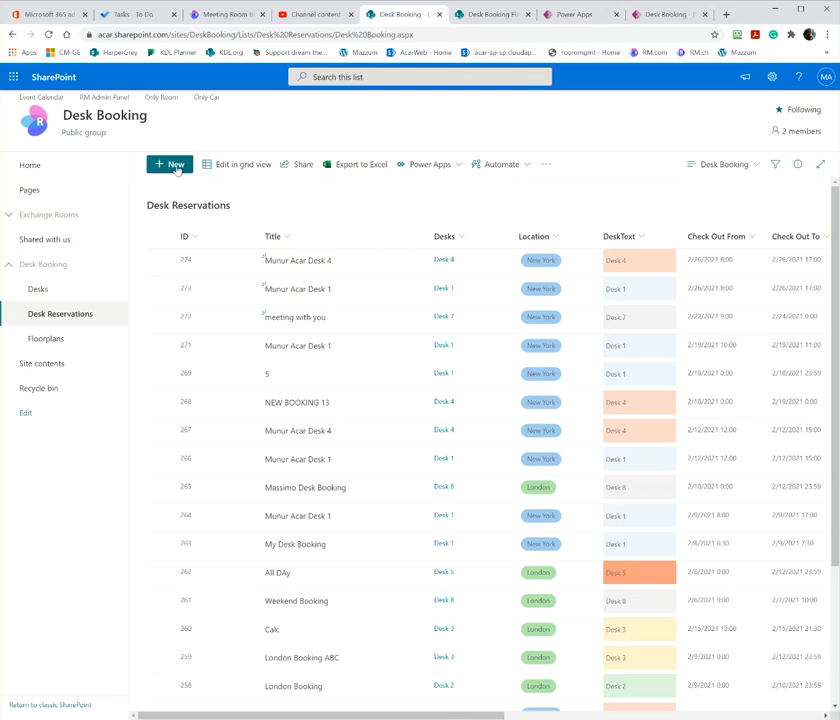
- Start a new desk reservation titled "My booking" with London as its location
{"action": "left_click", "coordinate": [172, 165]}
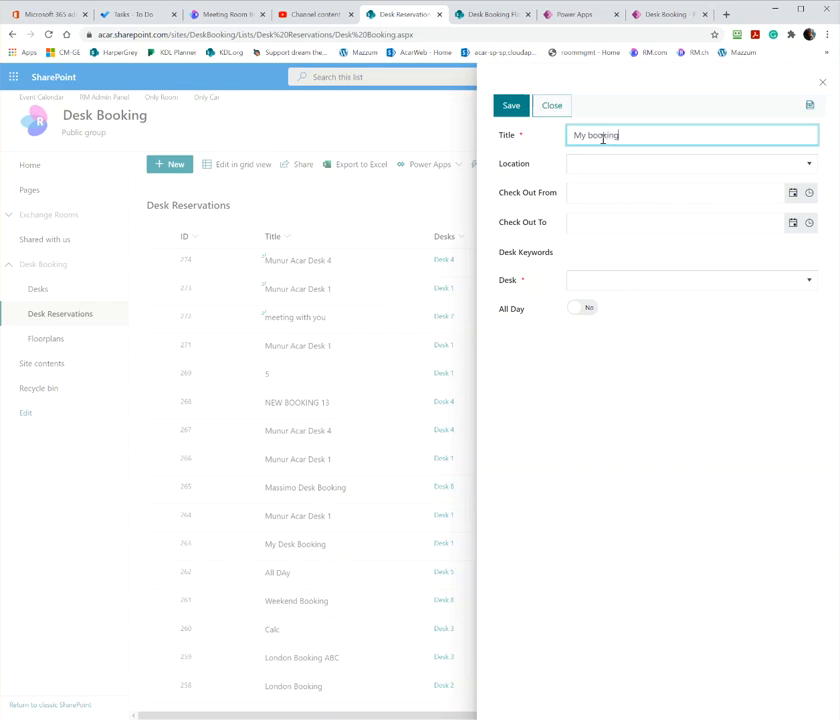
{"action": "left_click", "coordinate": [619, 165]}
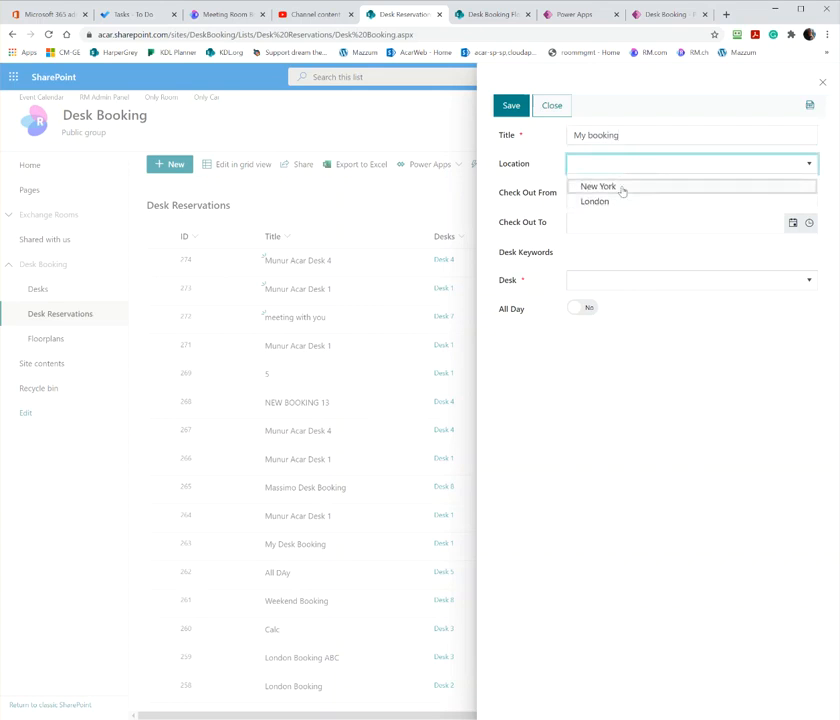
{"action": "left_click", "coordinate": [618, 202]}
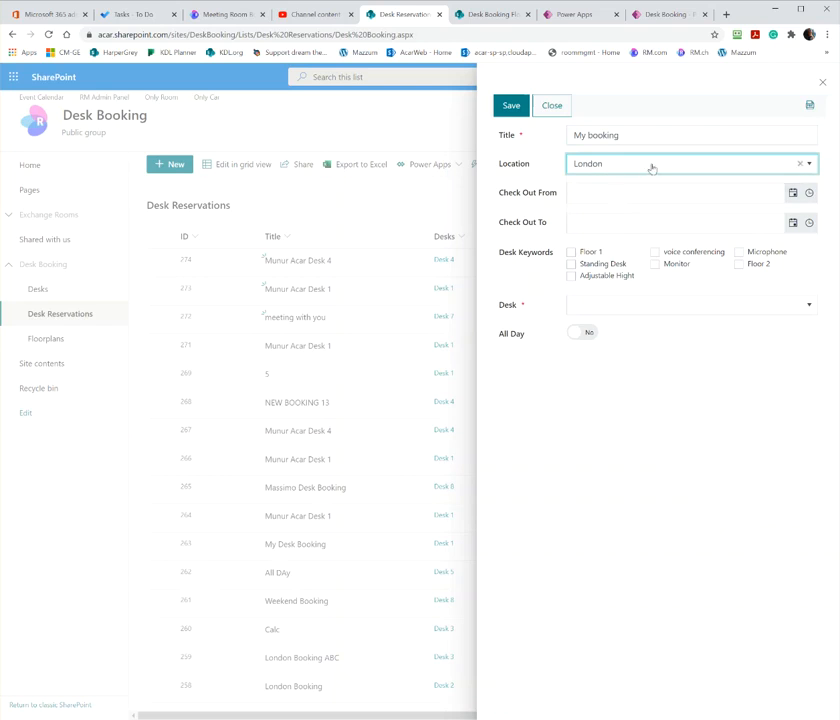
- Set the reservation's Check Out From to 2/24/2021 8:00 AM
{"action": "left_click", "coordinate": [792, 193]}
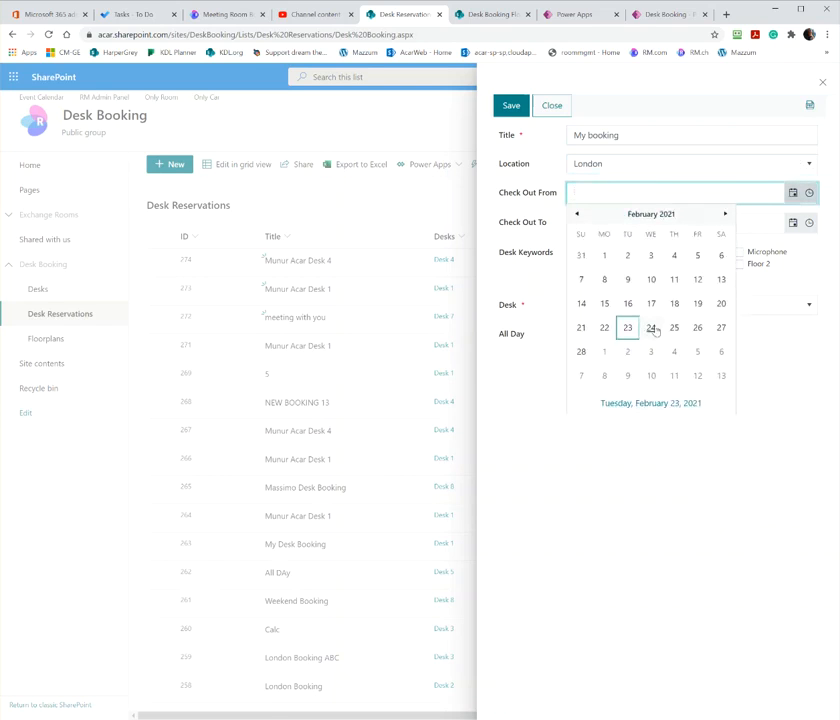
{"action": "left_click", "coordinate": [653, 329]}
{"action": "left_click", "coordinate": [809, 193]}
{"action": "scroll", "coordinate": [607, 290], "scroll_direction": "down", "scroll_amount": 2}
{"action": "left_click", "coordinate": [608, 295]}
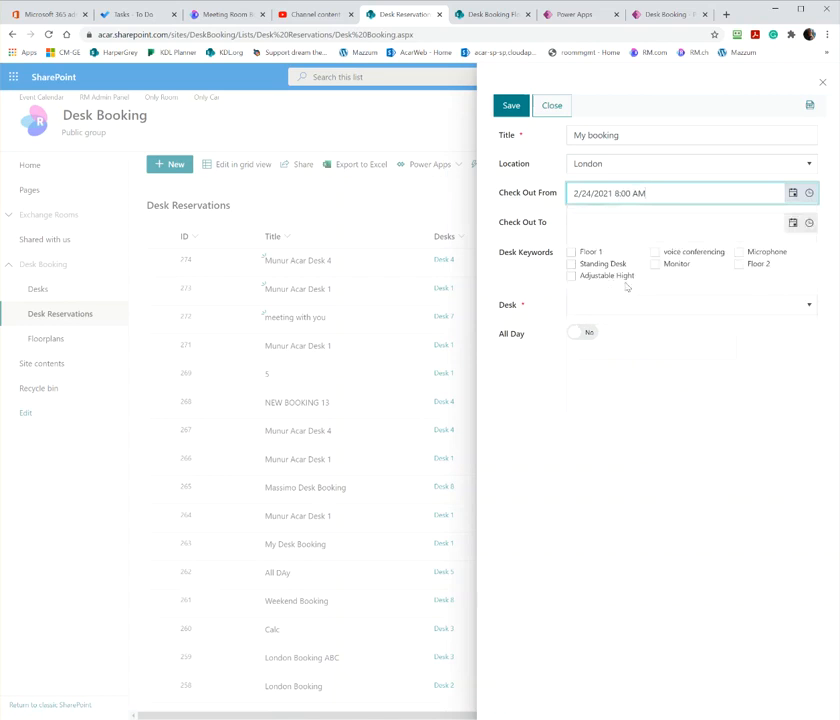
- Set the reservation's Check Out To to 2/24/2021 2:00 PM
{"action": "left_click", "coordinate": [792, 222]}
{"action": "left_click", "coordinate": [651, 356]}
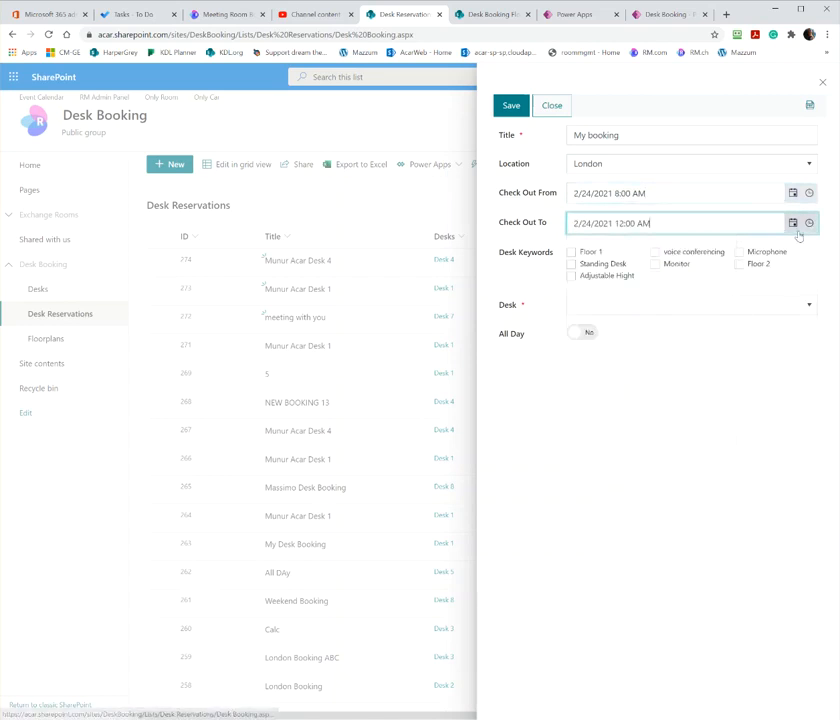
{"action": "left_click", "coordinate": [808, 224]}
{"action": "scroll", "coordinate": [675, 306], "scroll_direction": "down", "scroll_amount": 5}
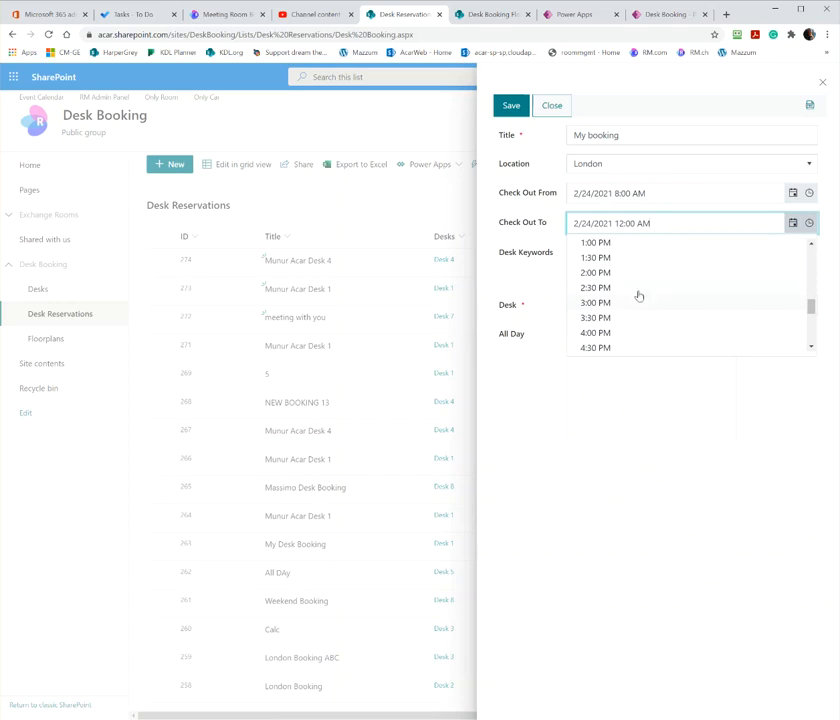
{"action": "left_click", "coordinate": [642, 273]}
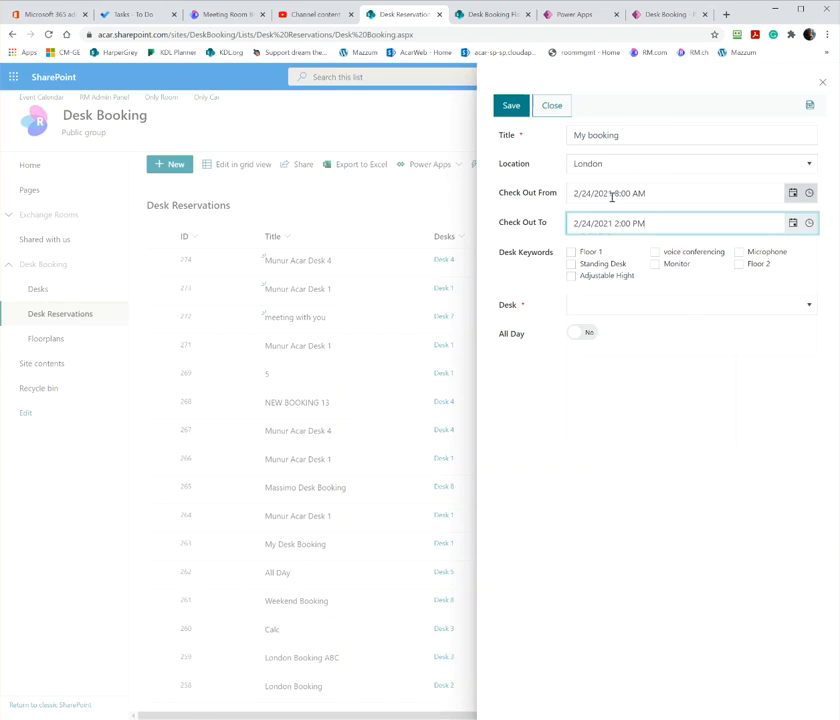
- Try filtering the available desks by the Monitor keyword, and clear that keyword again
{"action": "left_click", "coordinate": [812, 312]}
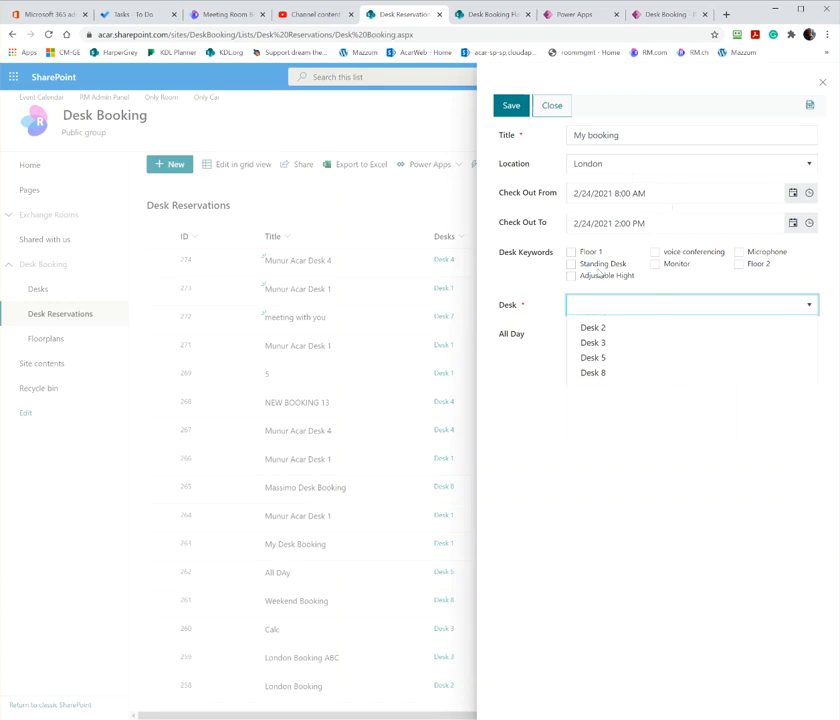
{"action": "left_click", "coordinate": [655, 265]}
{"action": "left_click", "coordinate": [809, 307]}
{"action": "left_click", "coordinate": [655, 265]}
- Filter the desks by the voice conferencing and Floor 1 keywords, and choose Desk 2 for the reservation
{"action": "left_click", "coordinate": [655, 252]}
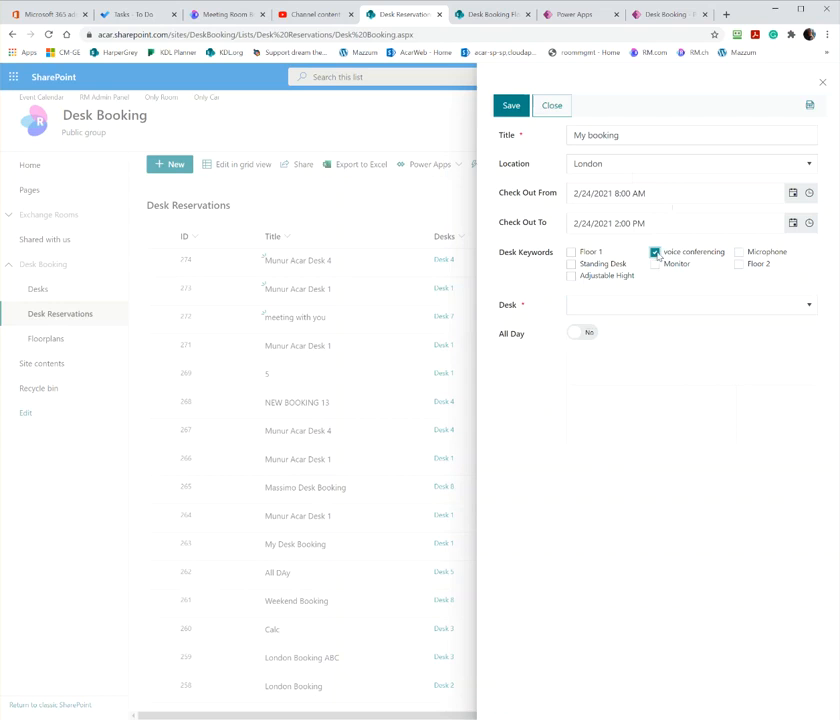
{"action": "left_click", "coordinate": [571, 252]}
{"action": "left_click", "coordinate": [768, 308]}
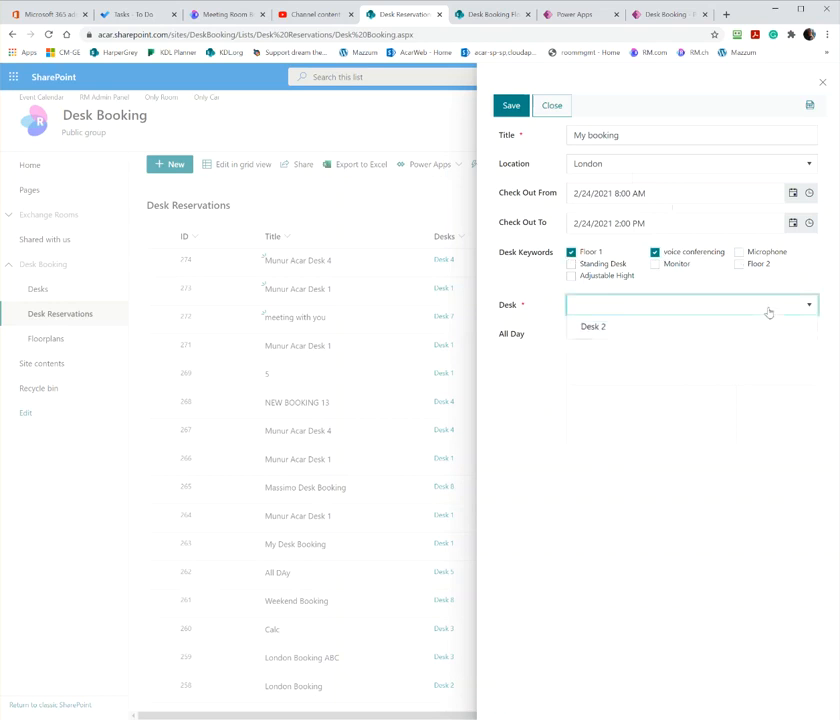
{"action": "left_click", "coordinate": [616, 330]}
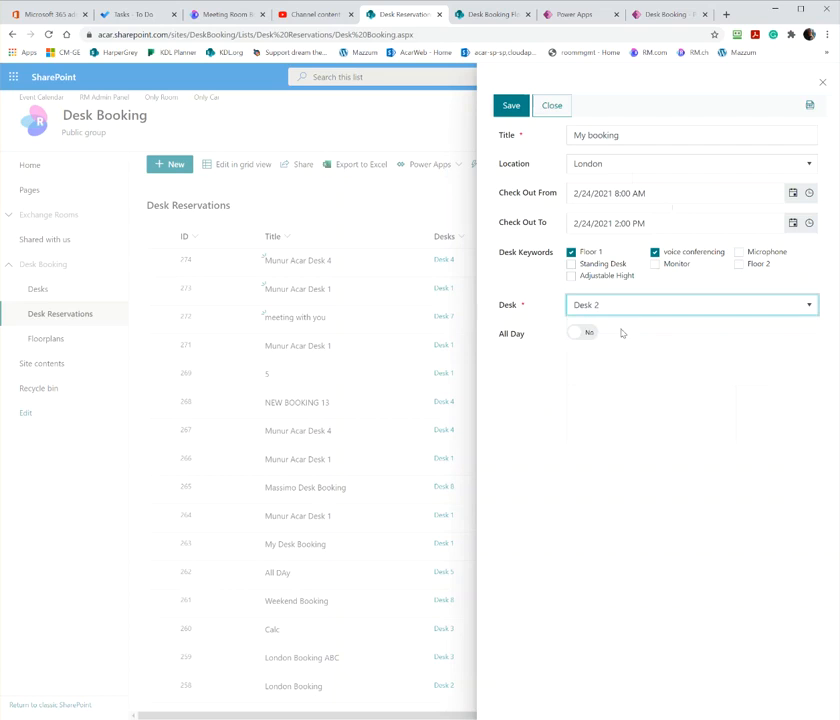
- Try the All Day option, switch it back off, and save the reservation to check its entry in the list
{"action": "left_click", "coordinate": [585, 332]}
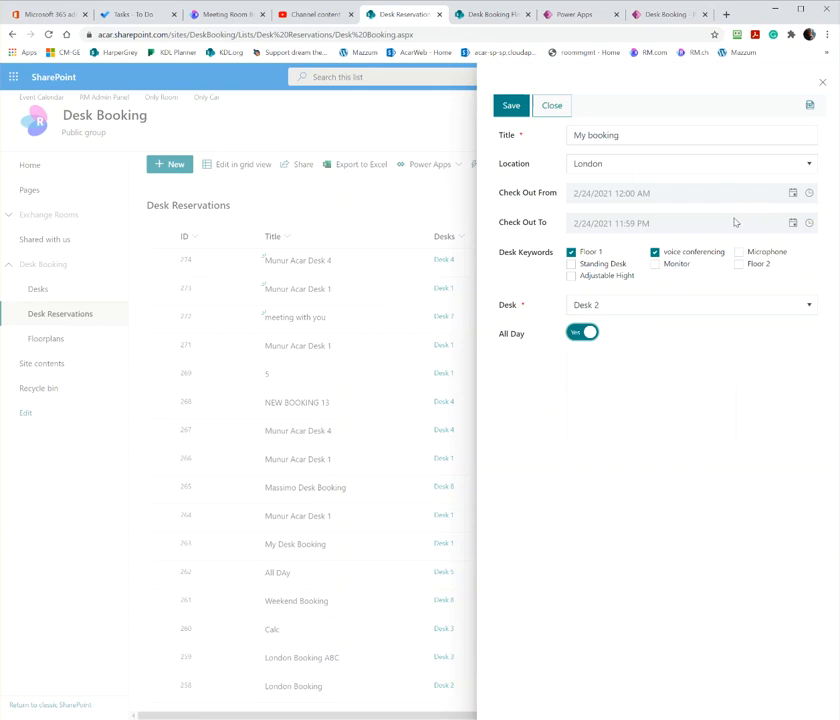
{"action": "left_click", "coordinate": [583, 332]}
{"action": "left_click", "coordinate": [512, 108]}
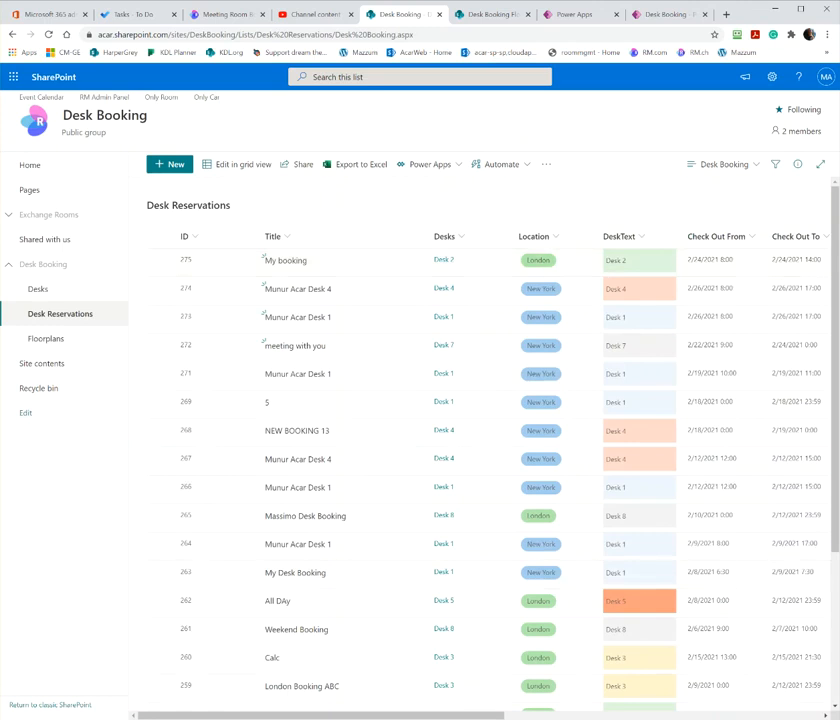
{"action": "left_click_drag", "start_coordinate": [477, 714], "coordinate": [607, 714]}
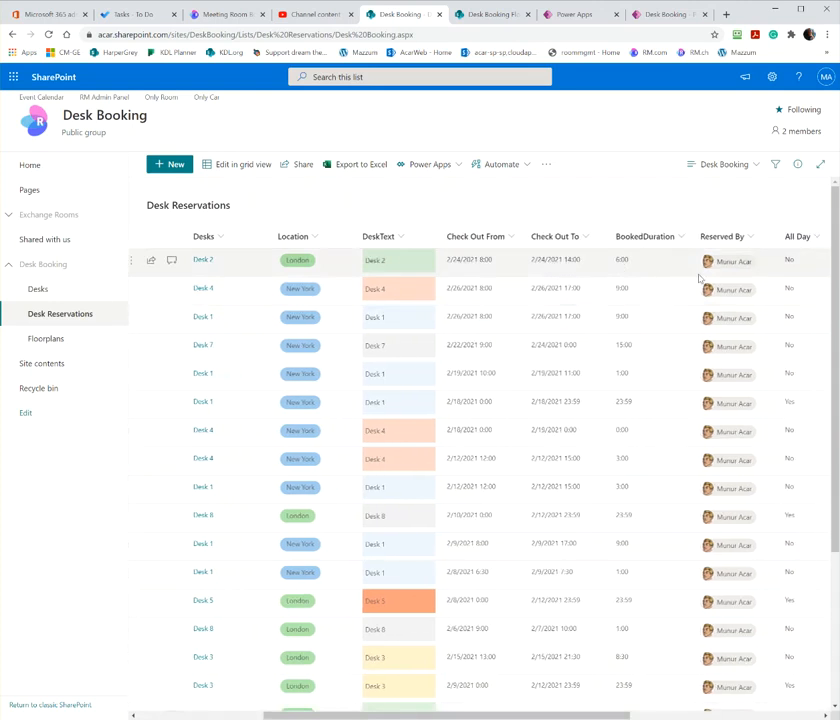
{"action": "left_click_drag", "start_coordinate": [612, 714], "coordinate": [419, 714]}
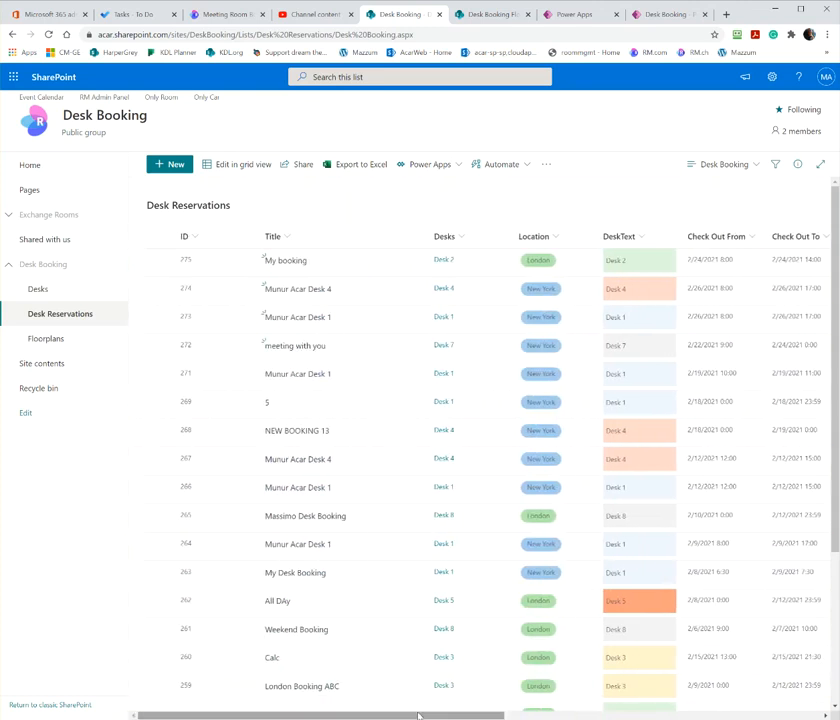